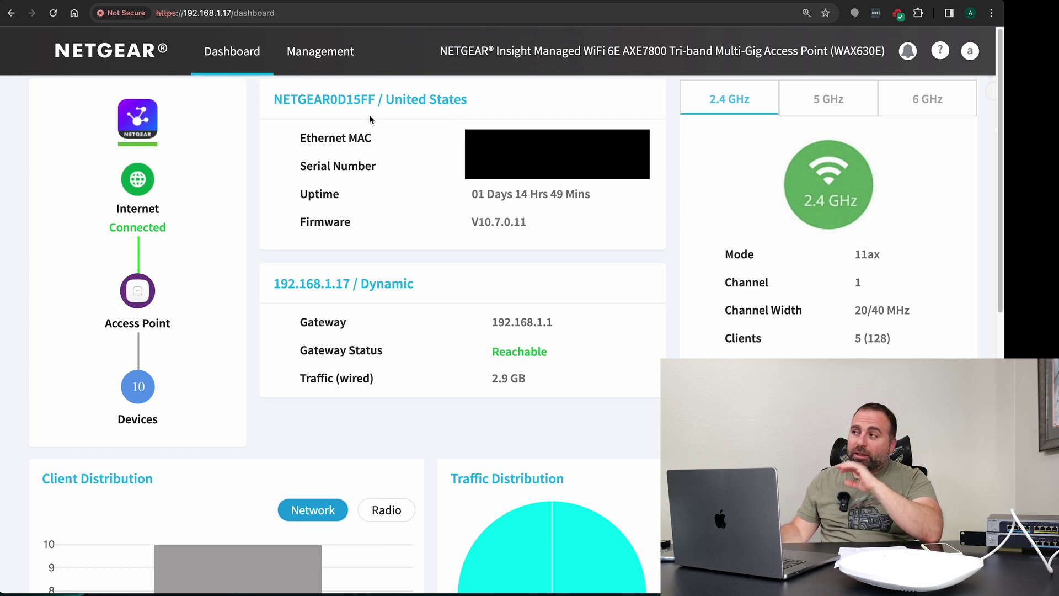
Step: Check the 5 GHz and 6 GHz radio details on the access point's dashboard
{"action": "left_click", "coordinate": [301, 12]}
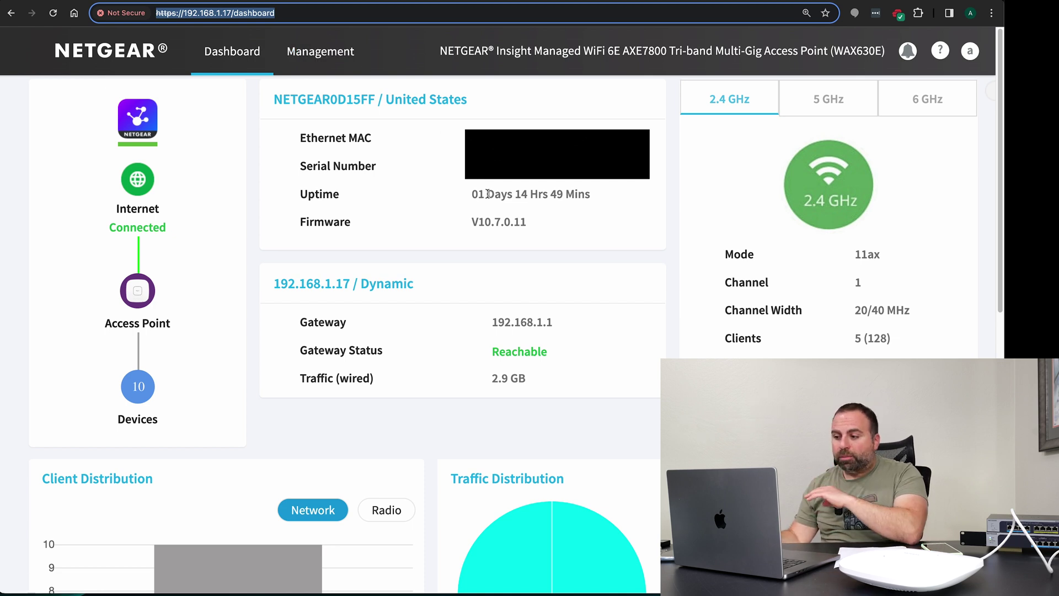
{"action": "left_click", "coordinate": [838, 98]}
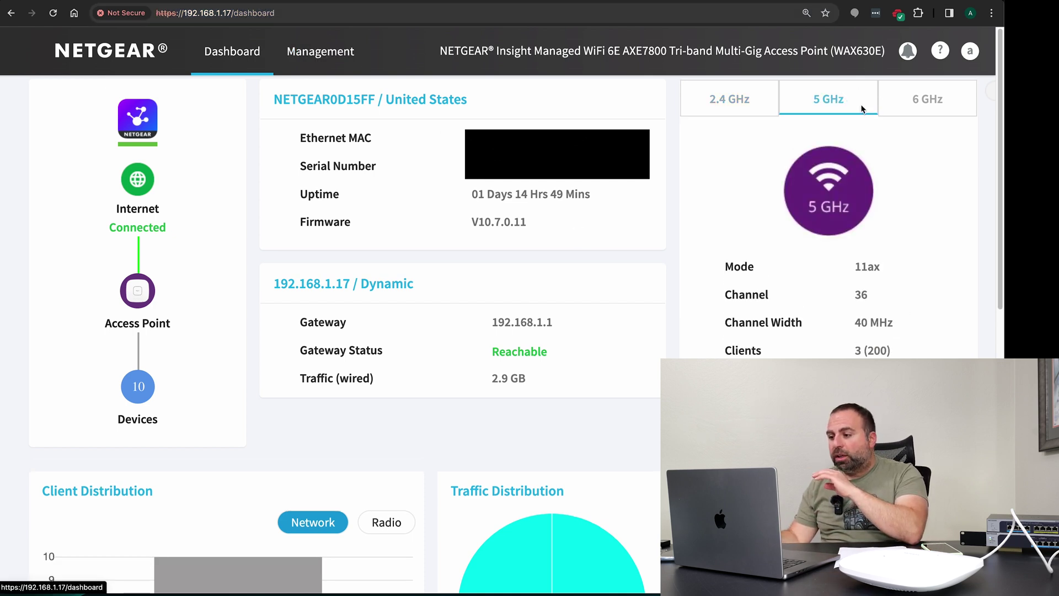
{"action": "left_click", "coordinate": [902, 105]}
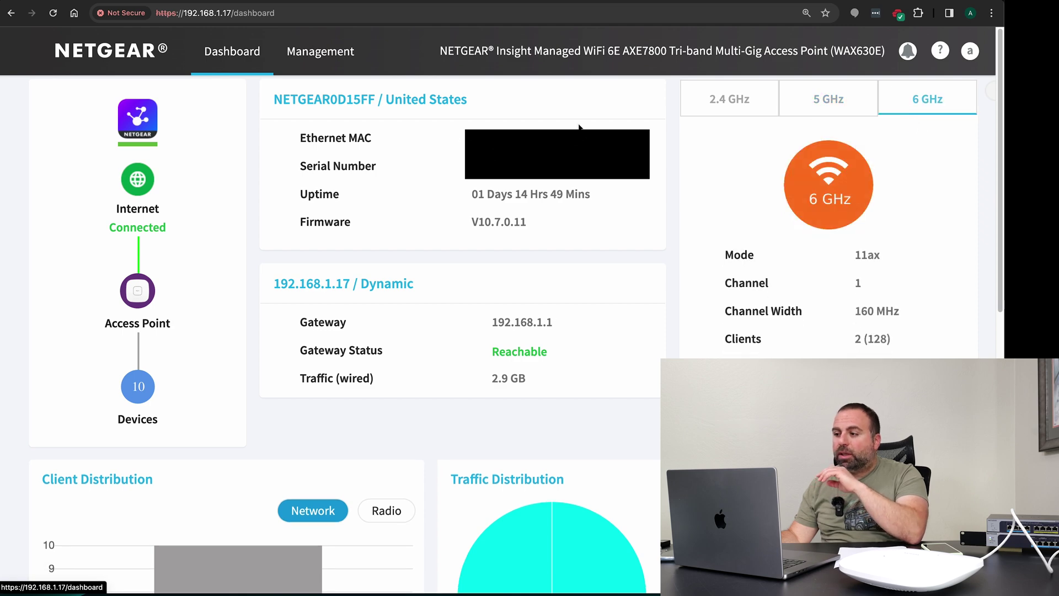
Step: Open the access point's management pages, dismiss the Insight mode notice and view the Management Mode settings
{"action": "left_click", "coordinate": [318, 53]}
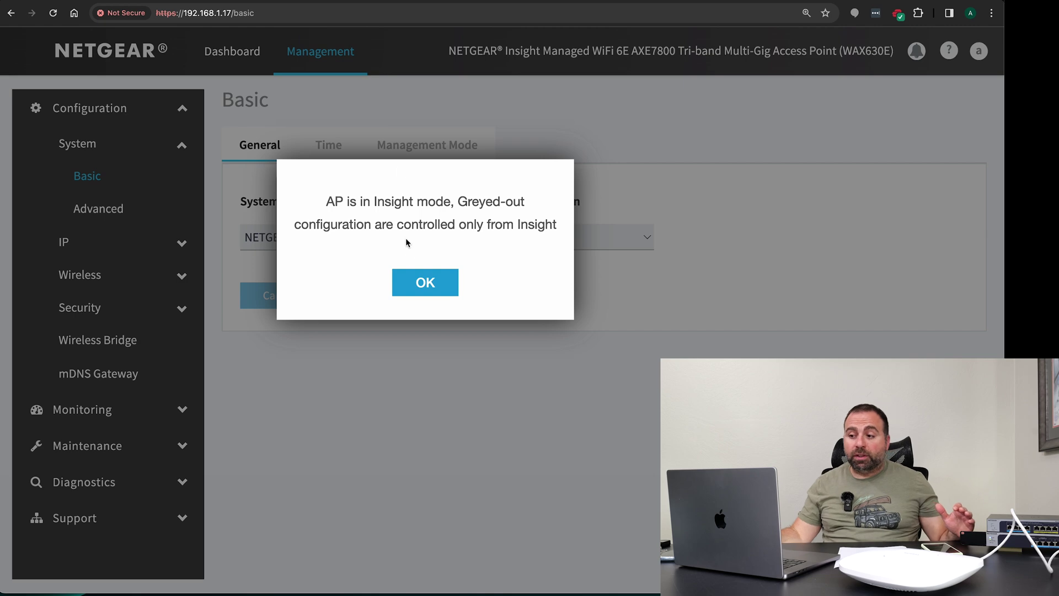
{"action": "left_click", "coordinate": [425, 283]}
{"action": "left_click", "coordinate": [426, 157]}
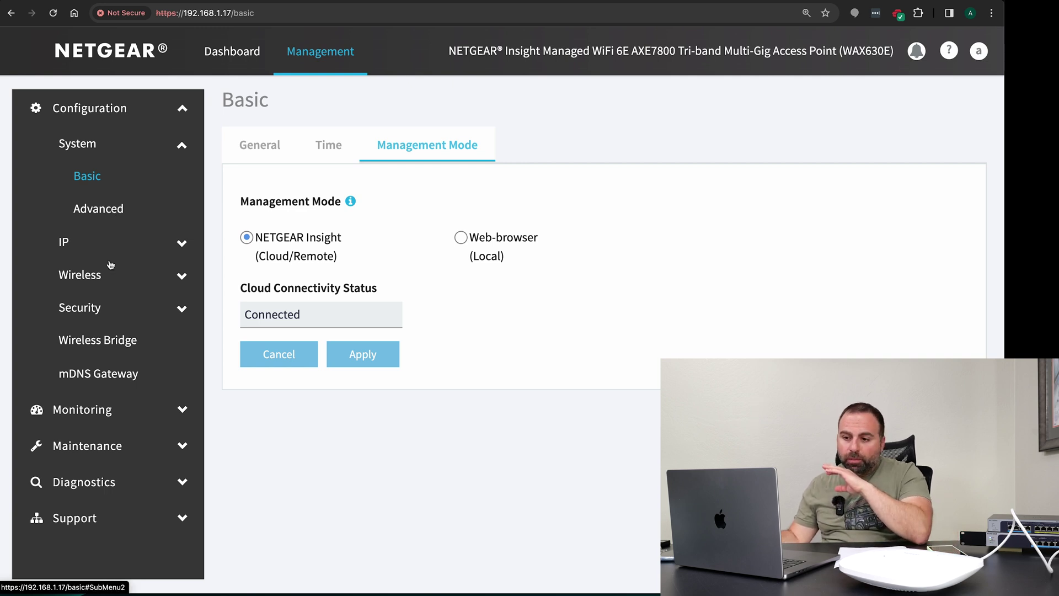
Step: Open the basic wireless configuration and expand SSID7 (Earth) to view its WLAN settings
{"action": "left_click", "coordinate": [128, 277]}
{"action": "left_click", "coordinate": [101, 245]}
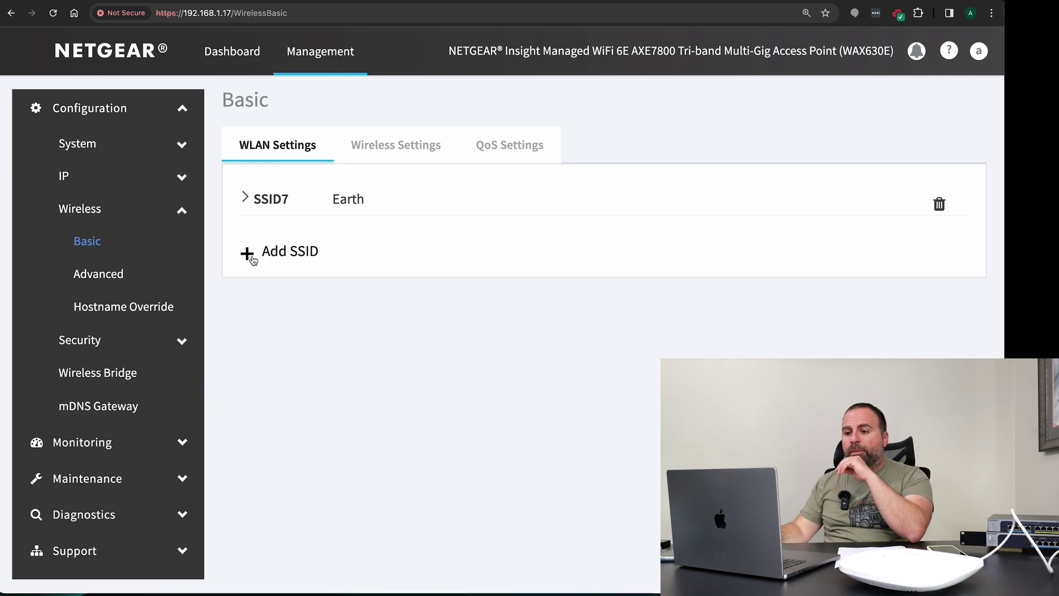
{"action": "left_click", "coordinate": [245, 200]}
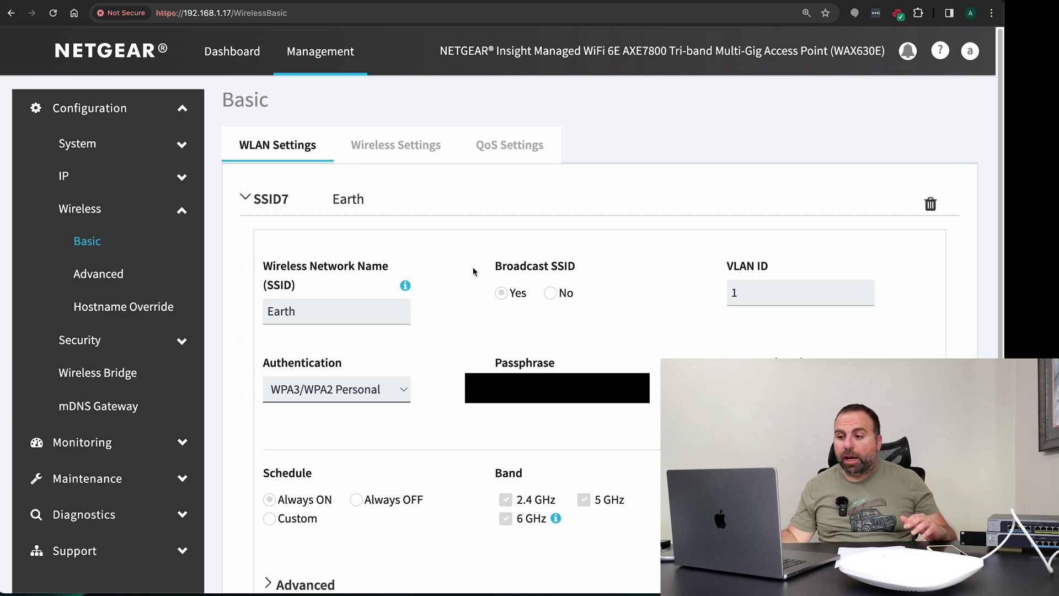
Step: Review the wireless mode, channel, channel width and output power settings of the 2.4, 5 and 6 GHz radios
{"action": "left_click", "coordinate": [421, 151]}
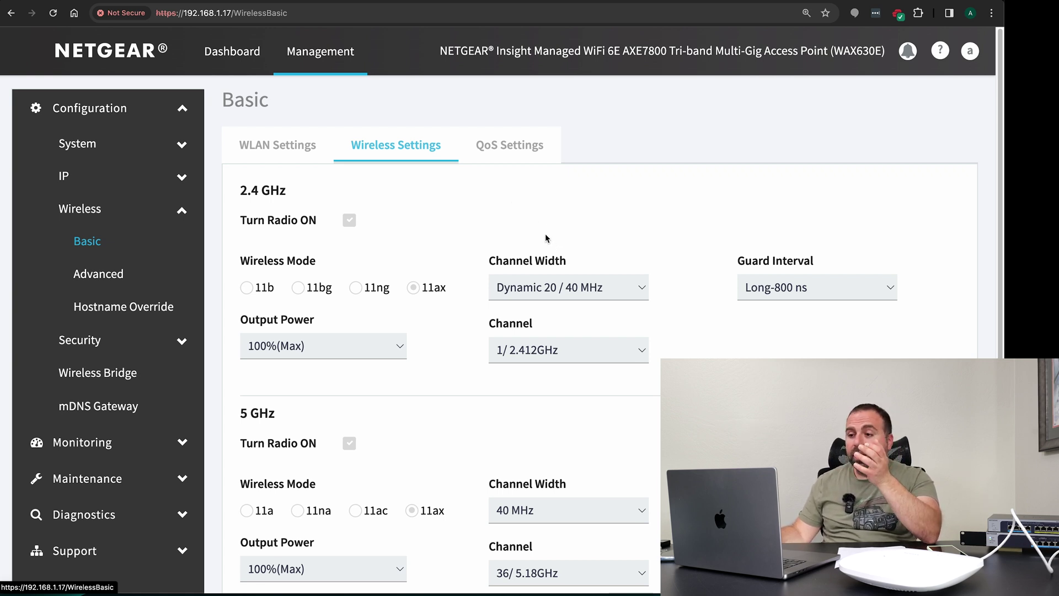
{"action": "scroll", "coordinate": [545, 233], "scroll_direction": "down", "scroll_amount": 1}
{"action": "left_click", "coordinate": [608, 286]}
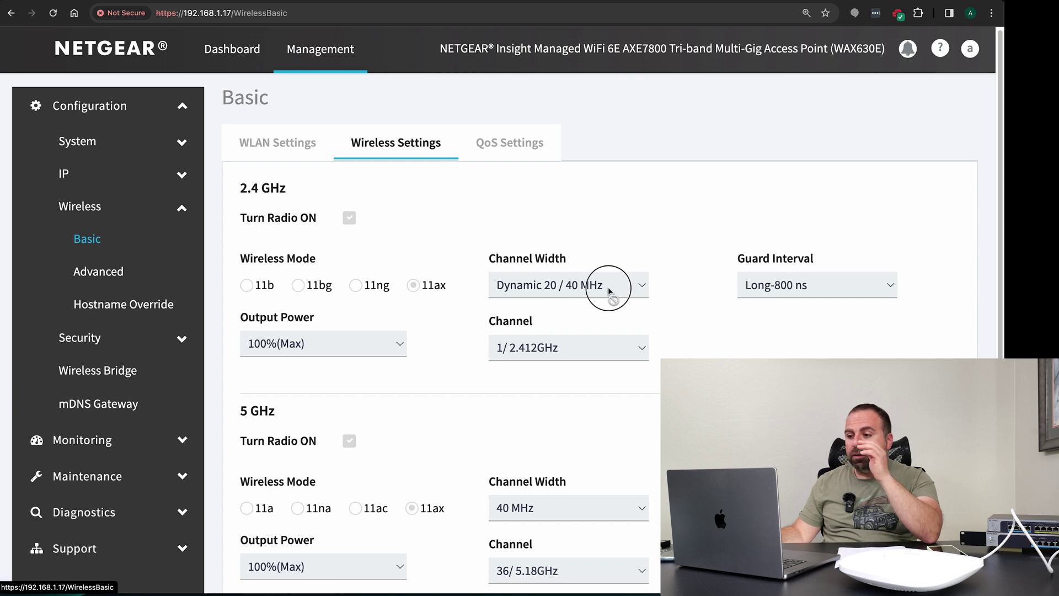
{"action": "scroll", "coordinate": [679, 303], "scroll_direction": "down", "scroll_amount": 6}
{"action": "scroll", "coordinate": [679, 303], "scroll_direction": "up", "scroll_amount": 2}
{"action": "scroll", "coordinate": [627, 272], "scroll_direction": "up", "scroll_amount": 2}
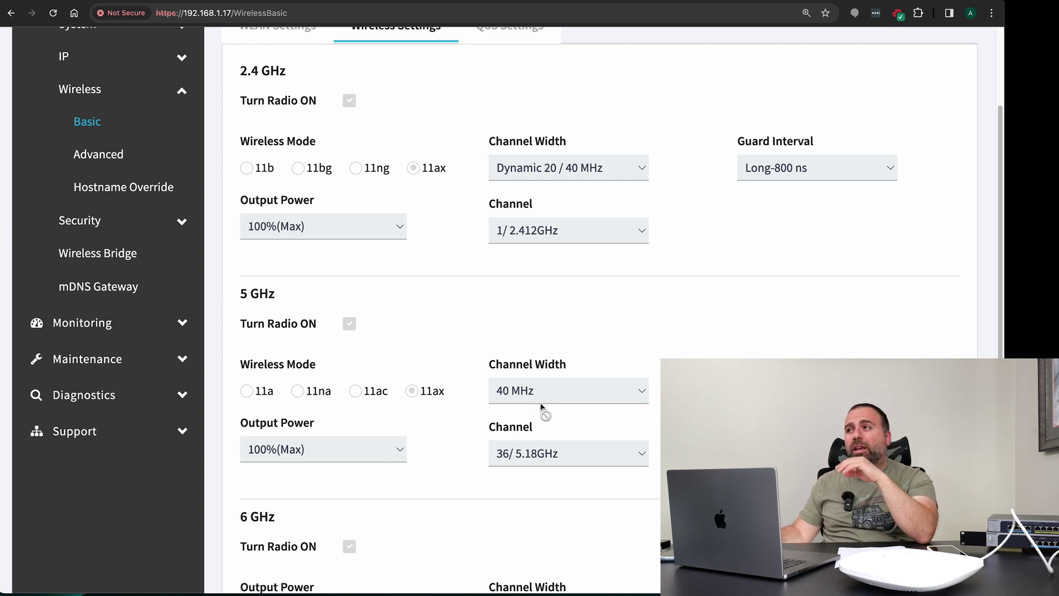
{"action": "scroll", "coordinate": [538, 397], "scroll_direction": "down", "scroll_amount": 5}
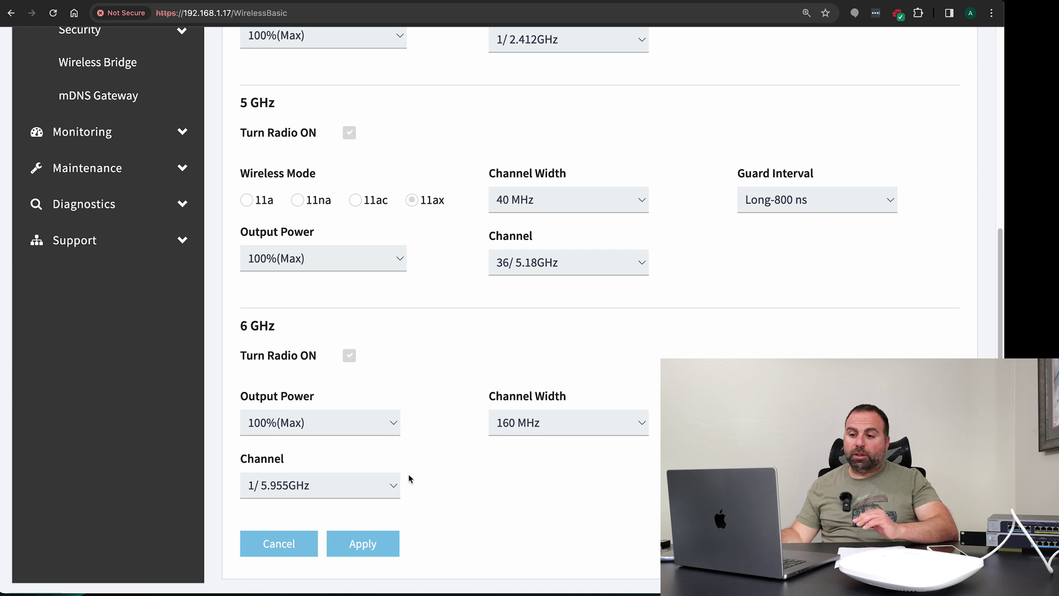
Step: Open the Neighbor AP security settings and expand the 6 GHz section
{"action": "scroll", "coordinate": [425, 430], "scroll_direction": "up", "scroll_amount": 6}
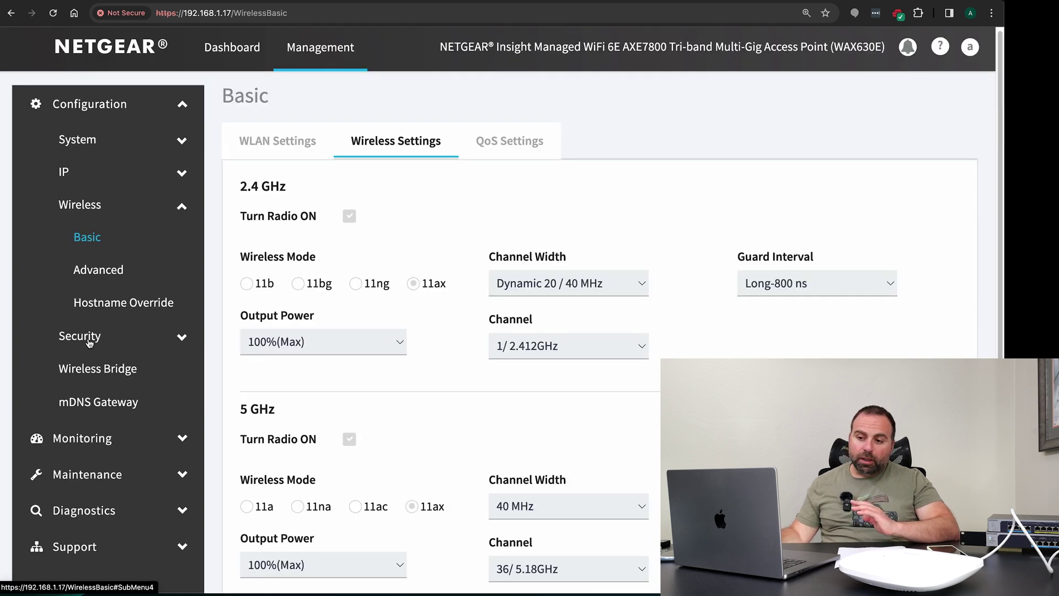
{"action": "left_click", "coordinate": [115, 336]}
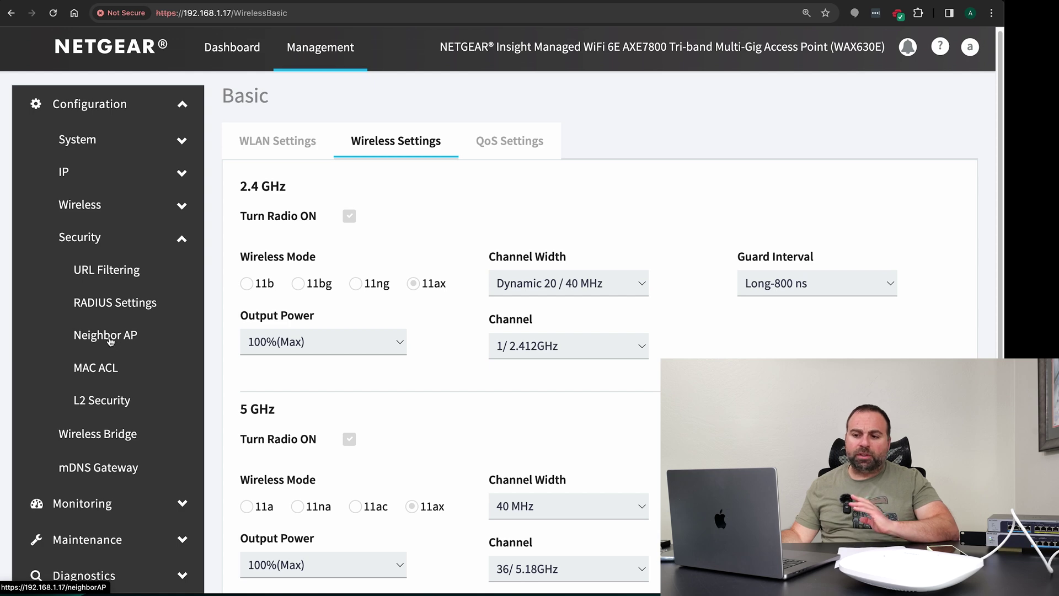
{"action": "left_click", "coordinate": [109, 341]}
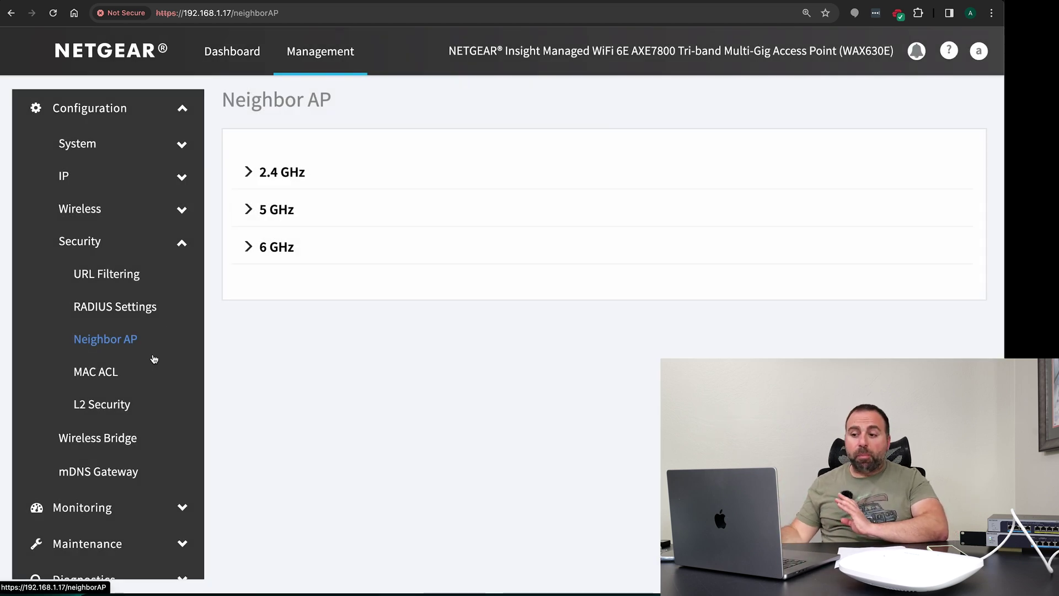
{"action": "left_click", "coordinate": [249, 246]}
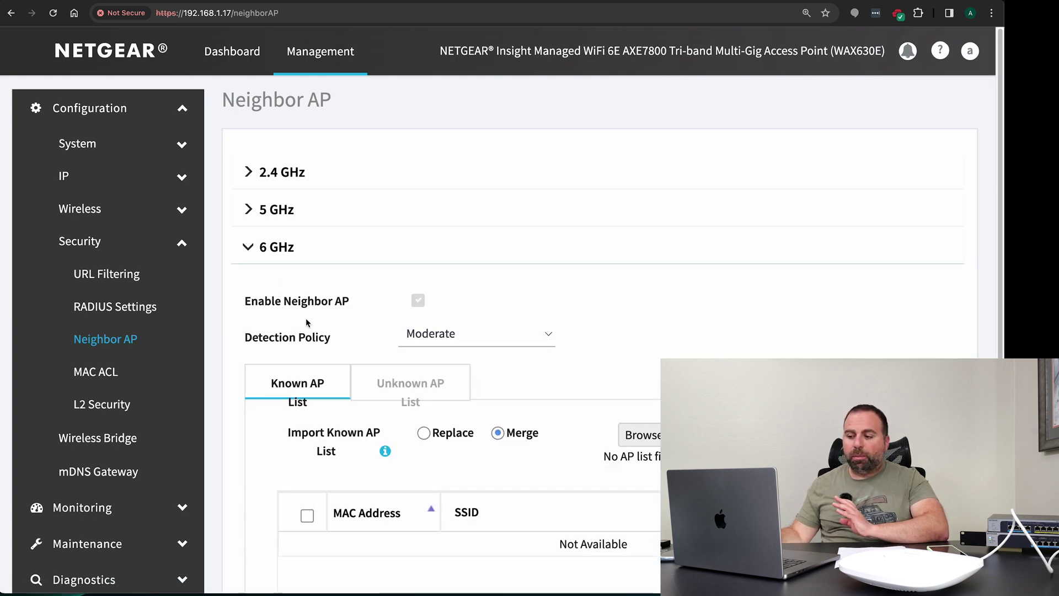
Step: Inspect the WDS 1 settings of the Wireless Bridge configuration, then collapse them
{"action": "left_click", "coordinate": [107, 439]}
{"action": "left_click", "coordinate": [256, 179]}
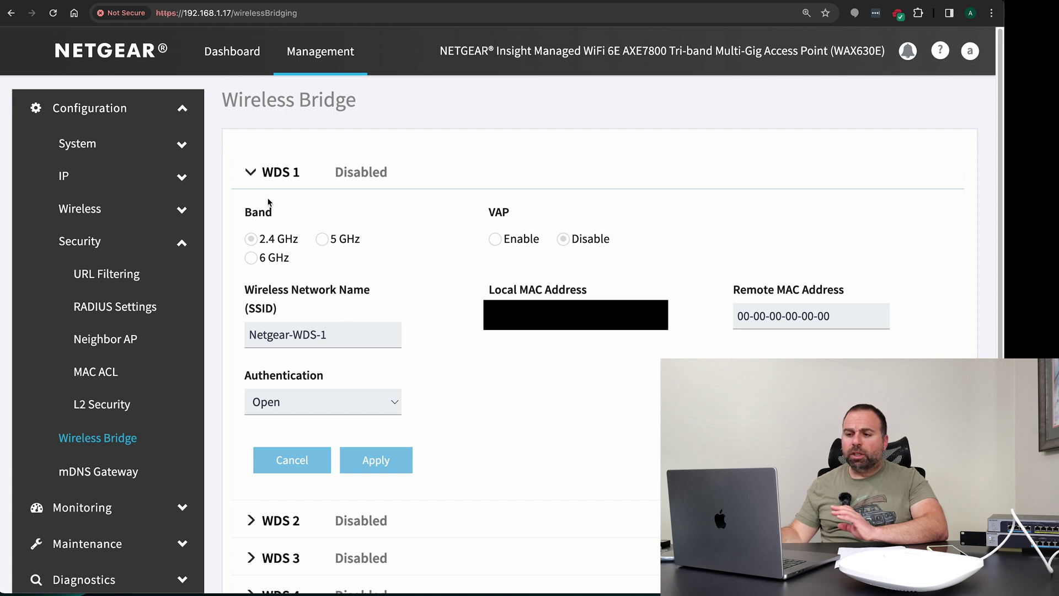
{"action": "left_click", "coordinate": [251, 175]}
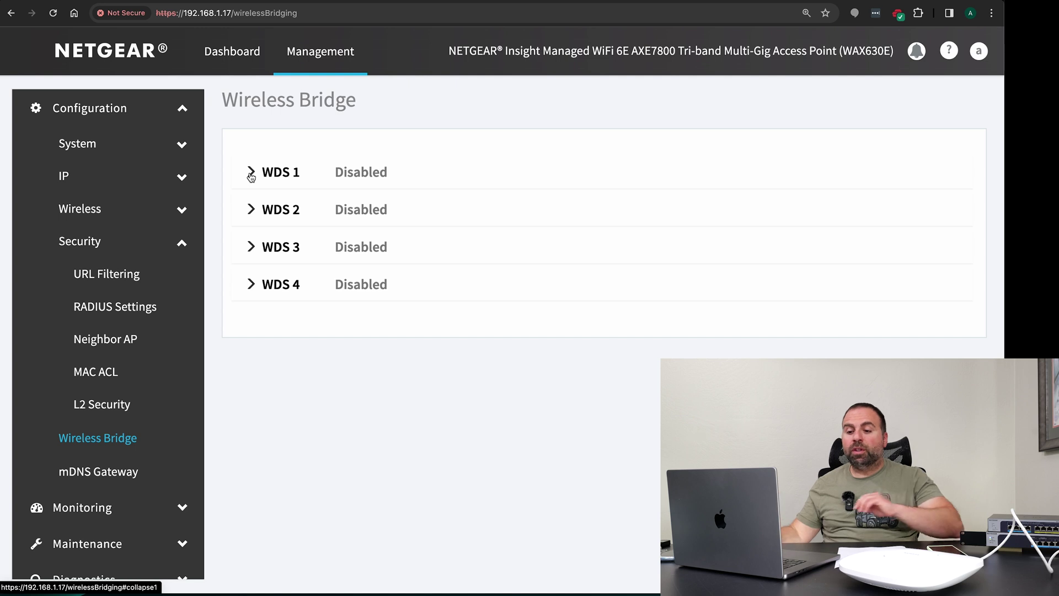
Step: Open the Connected Clients page among the access point's monitoring pages
{"action": "scroll", "coordinate": [161, 482], "scroll_direction": "down", "scroll_amount": 1}
{"action": "left_click", "coordinate": [174, 490]}
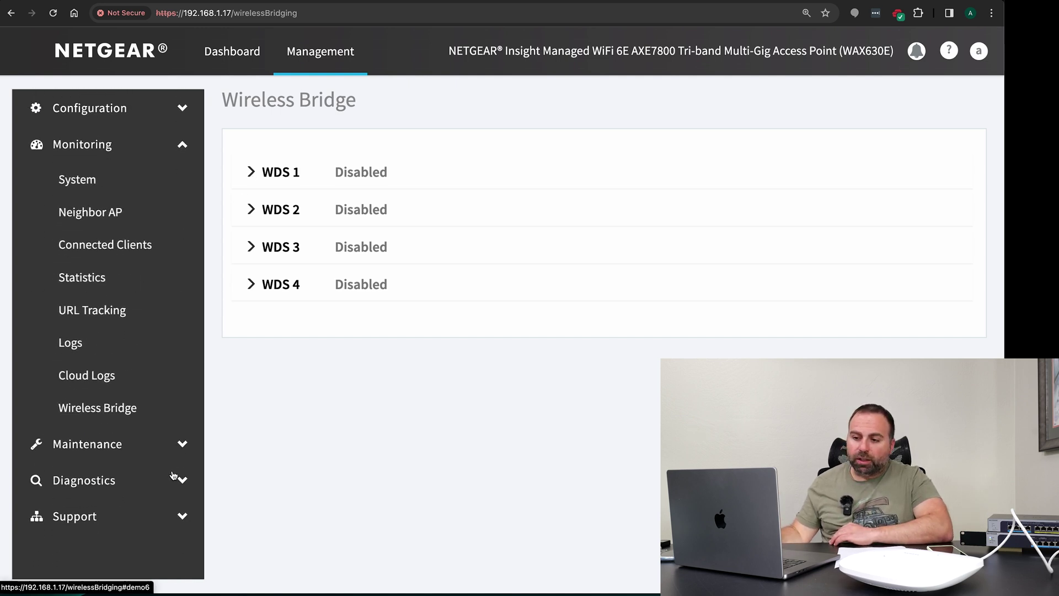
{"action": "left_click", "coordinate": [100, 247]}
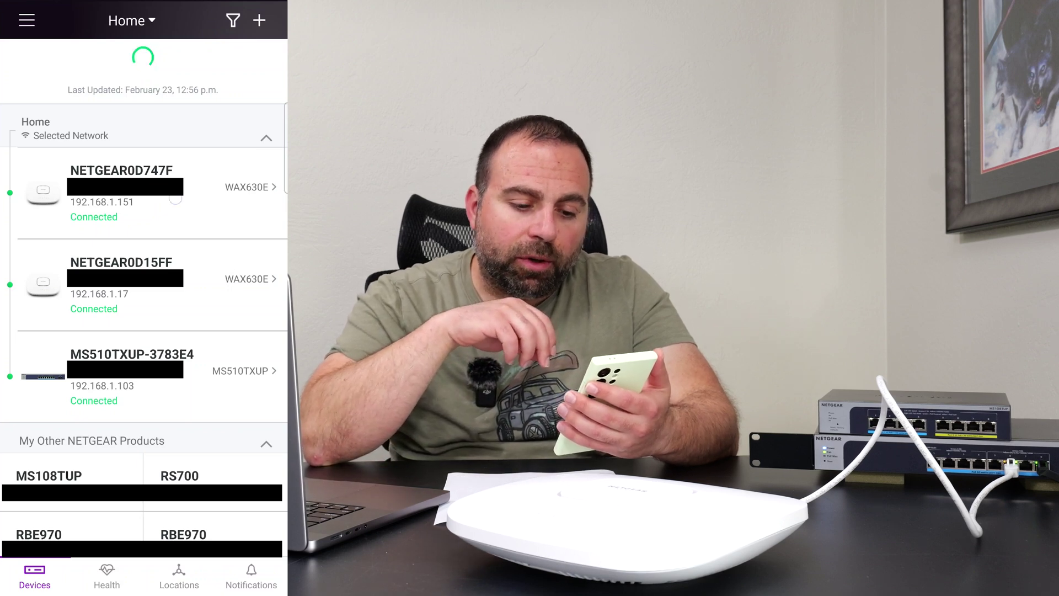
Step: In the NETGEAR Insight mobile app, open the NETGEAR0D747F access point, view its connected clients and return to its overview
{"action": "left_click", "coordinate": [175, 199]}
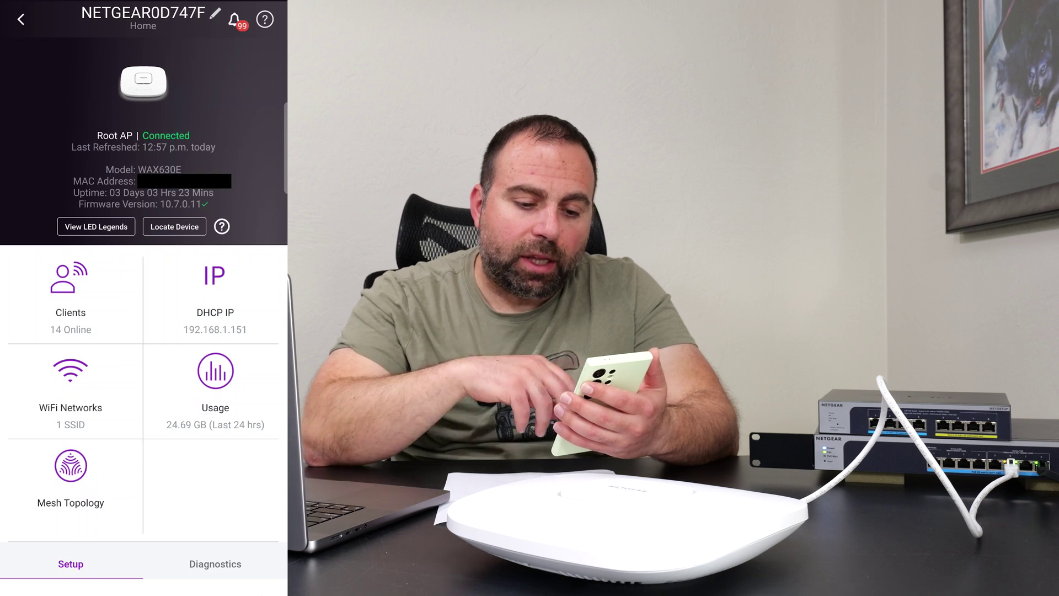
{"action": "left_click", "coordinate": [70, 298]}
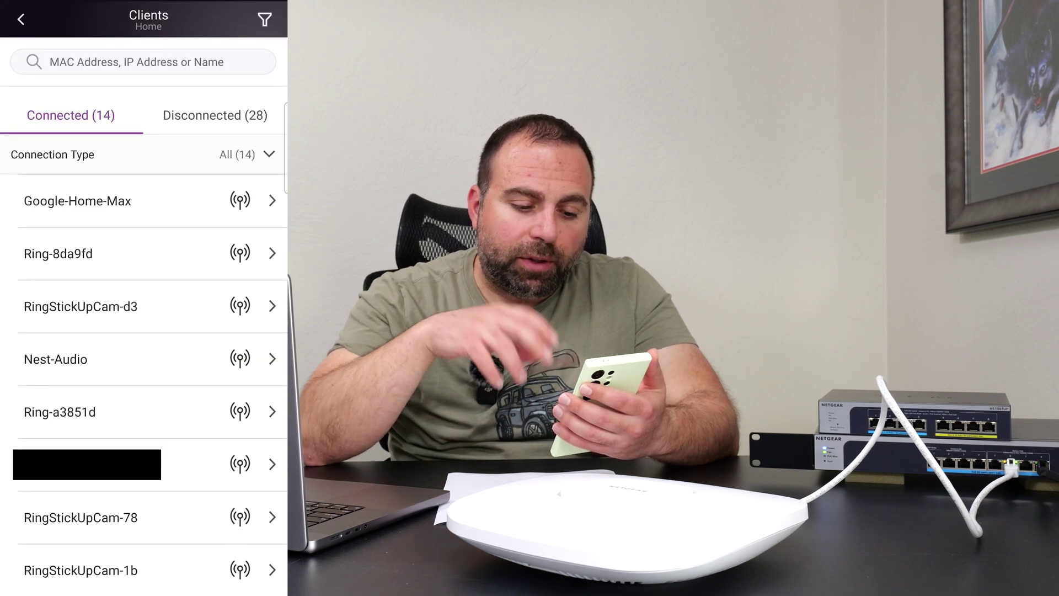
{"action": "left_click", "coordinate": [21, 20]}
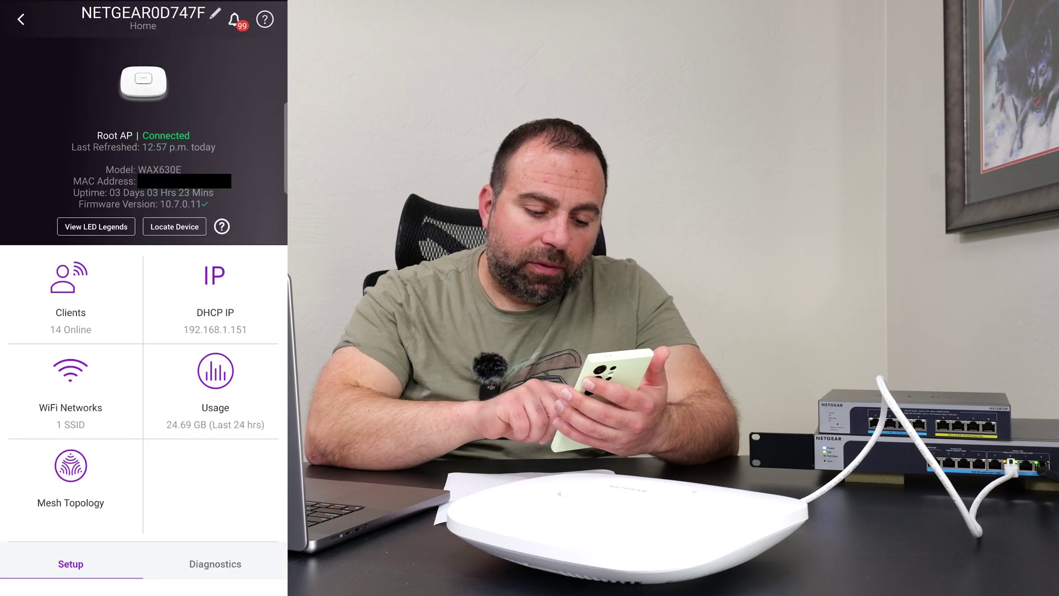
Step: View the access point's WiFi networks, return to its overview and open its mesh topology
{"action": "left_click", "coordinate": [70, 388]}
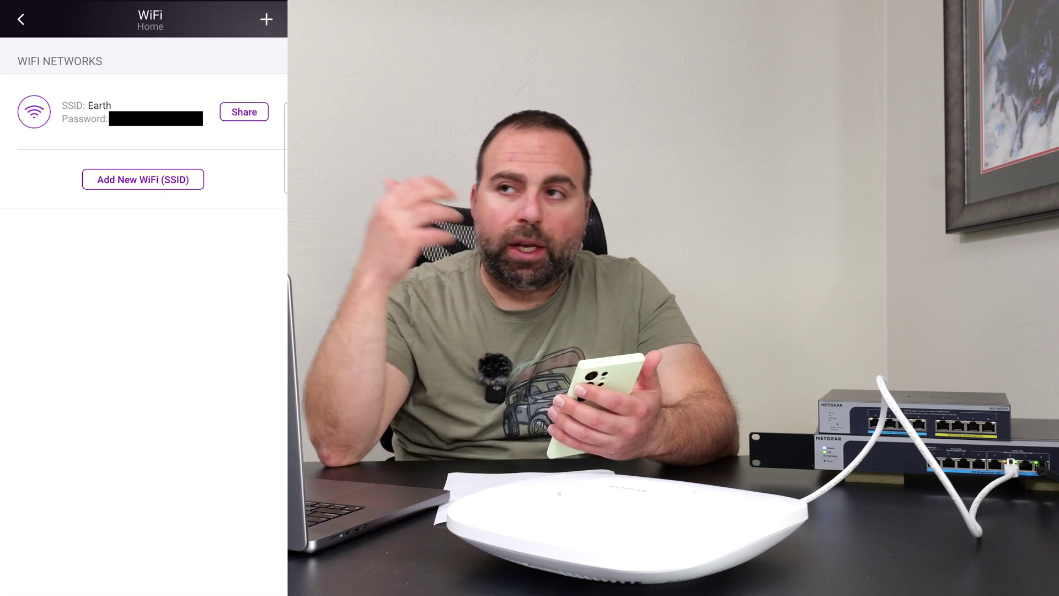
{"action": "left_click", "coordinate": [20, 19]}
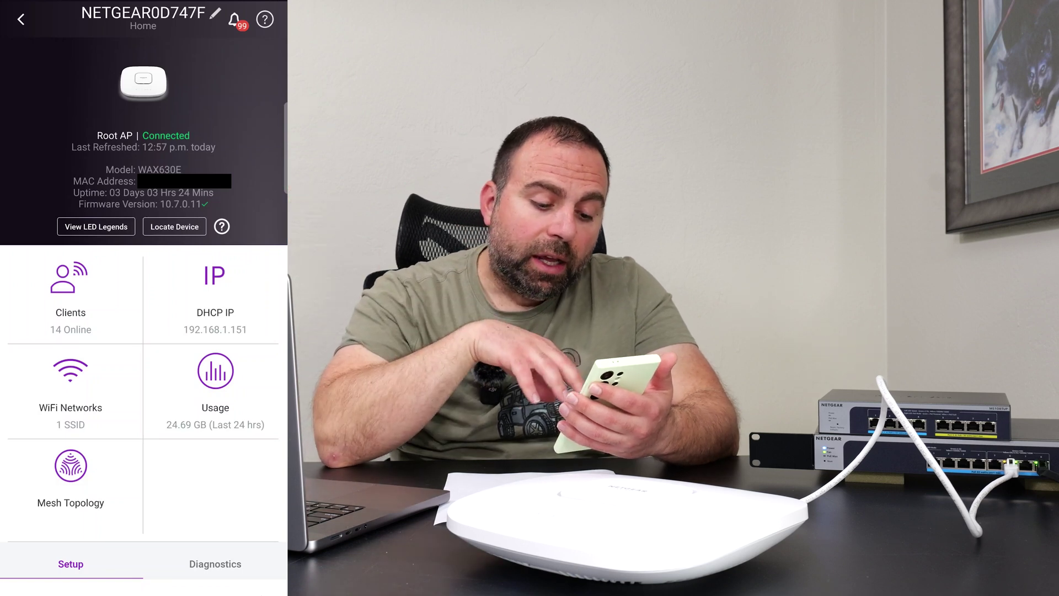
{"action": "left_click", "coordinate": [71, 474]}
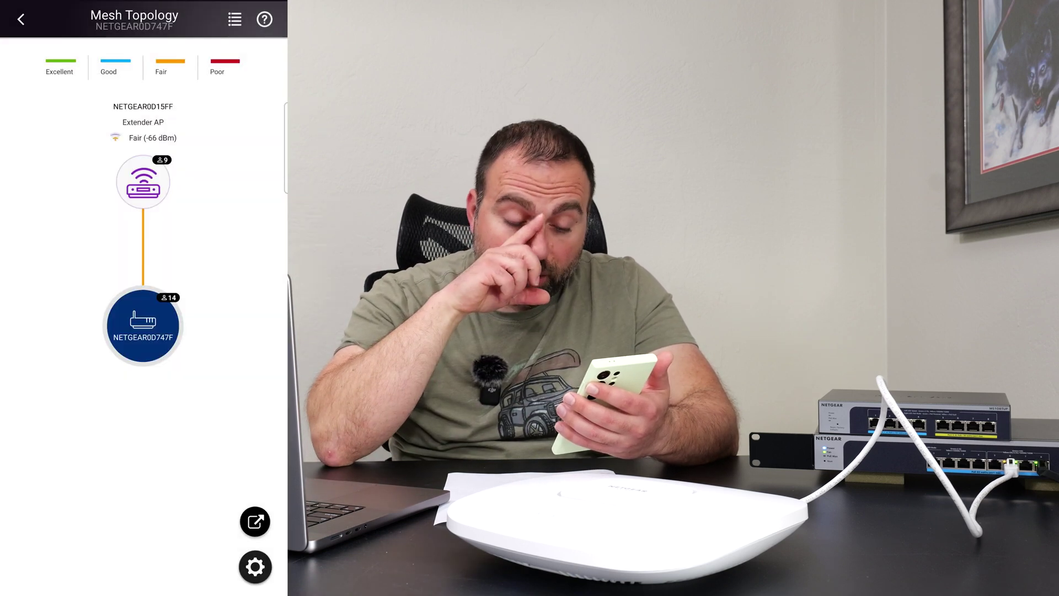